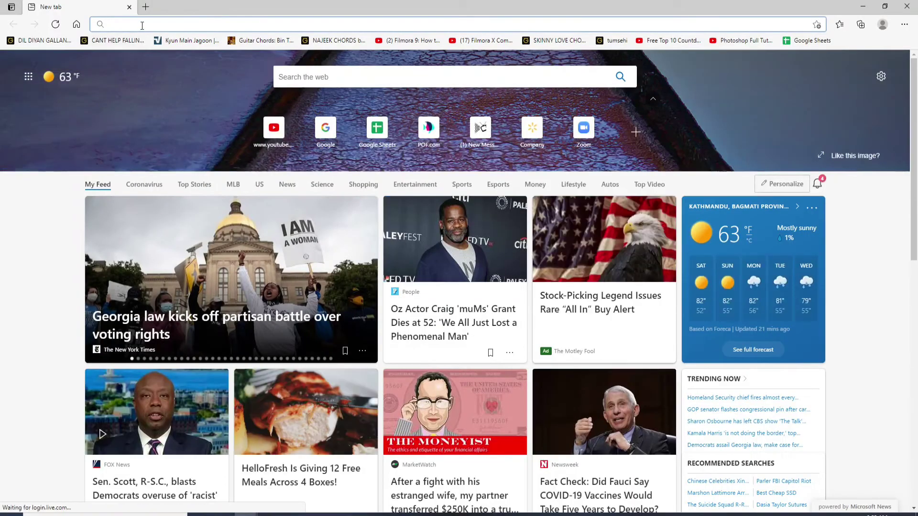
# Navigate the browser to bitcoinwallet.com via the address bar
pyautogui.click(143, 25)
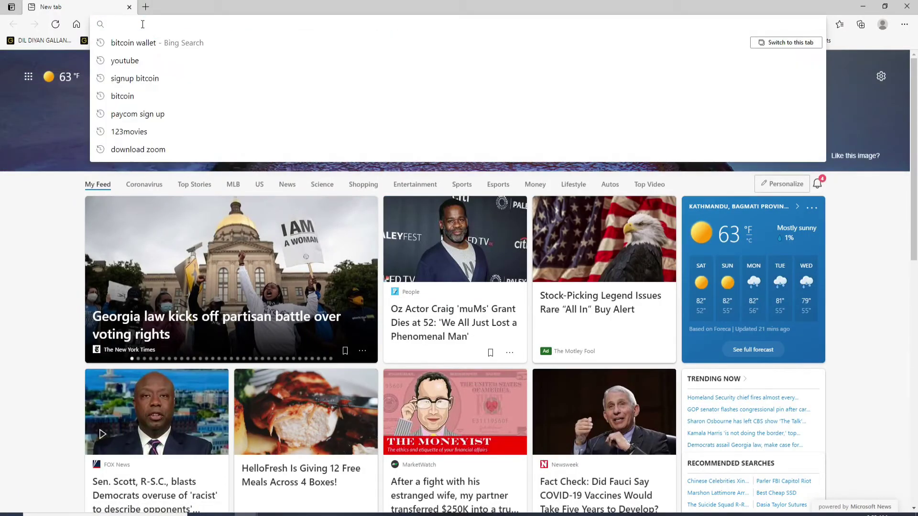
pyautogui.write('bitcoinwallet.com')
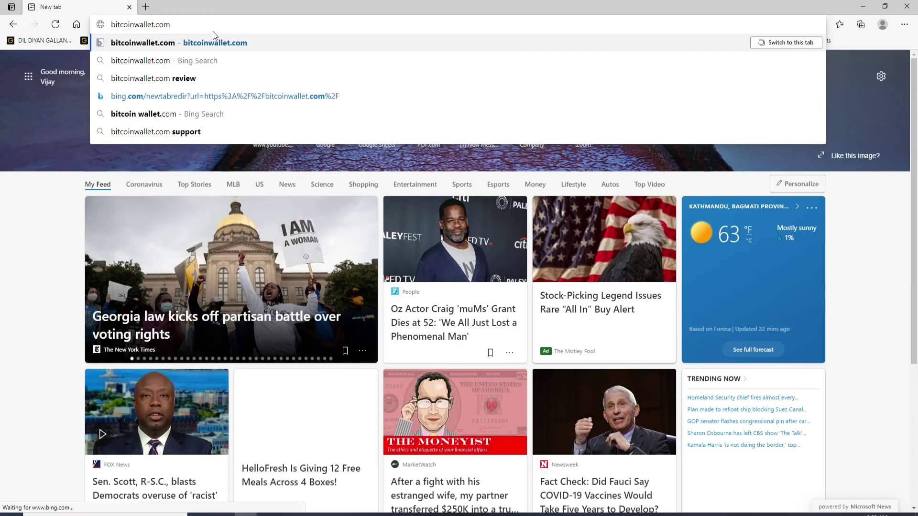
pyautogui.press('Return')
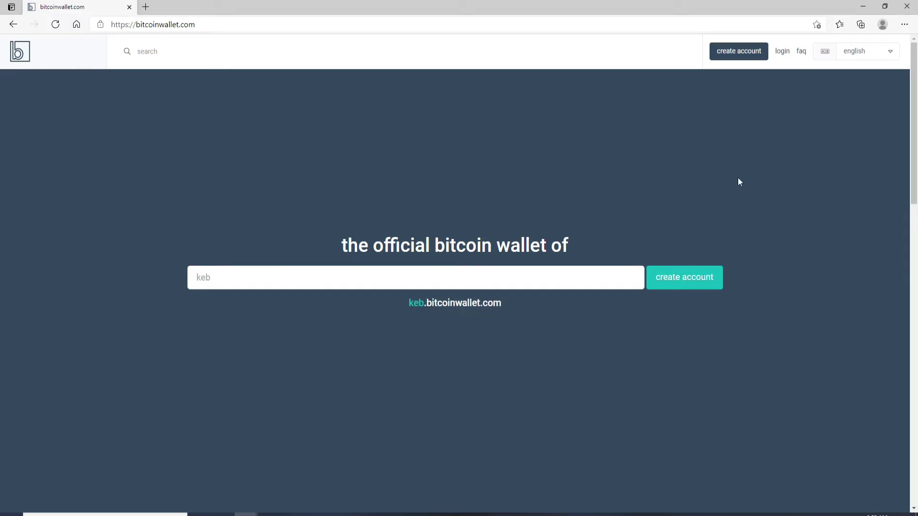
# Submit the registration form with reCAPTCHA passed and the terms of use accepted
pyautogui.click(687, 279)
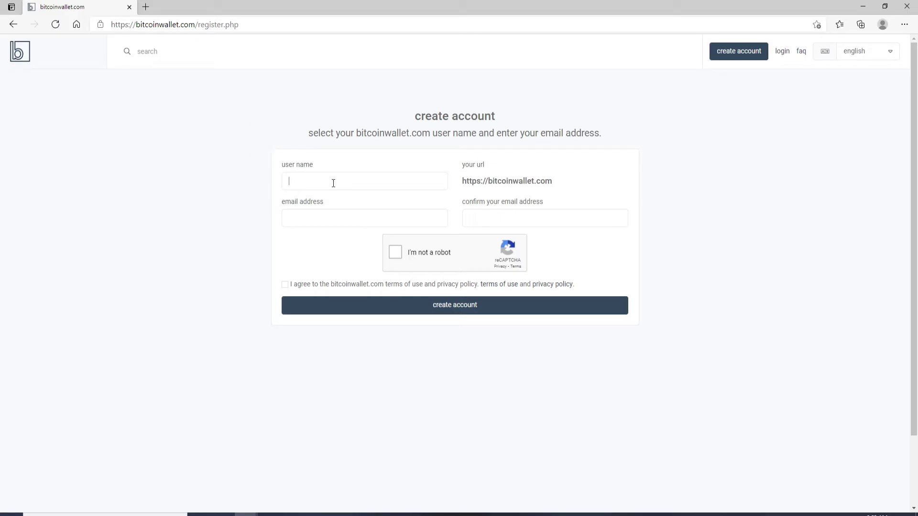
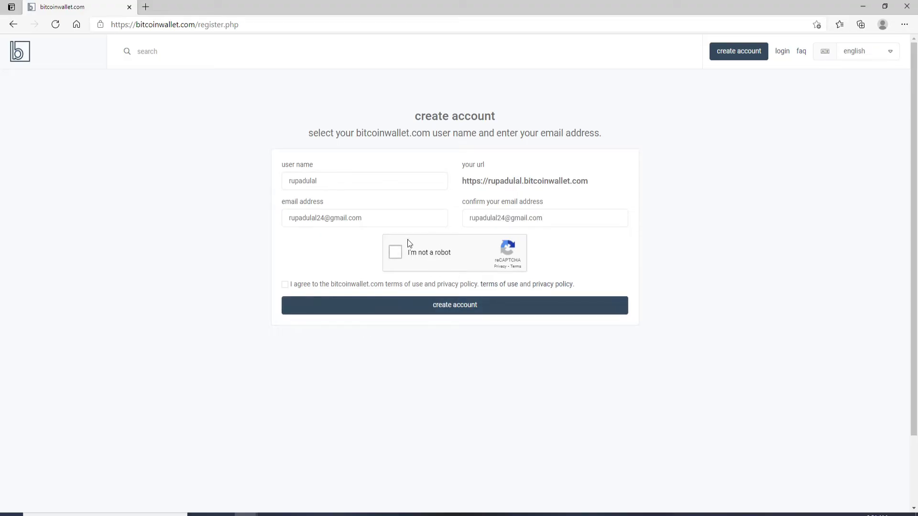
pyautogui.click(398, 251)
pyautogui.click(285, 286)
pyautogui.click(452, 307)
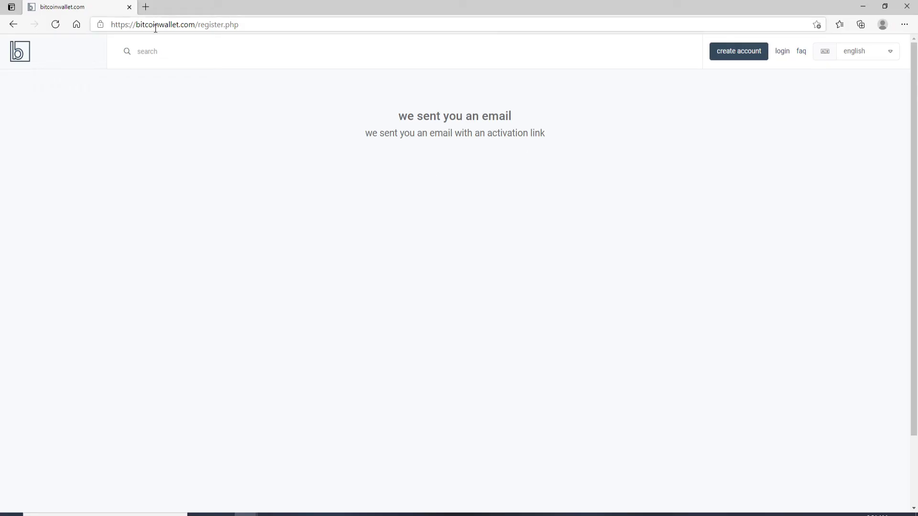
# Reach the password-setup page by following the activation link from the Gmail confirmation email
pyautogui.click(146, 8)
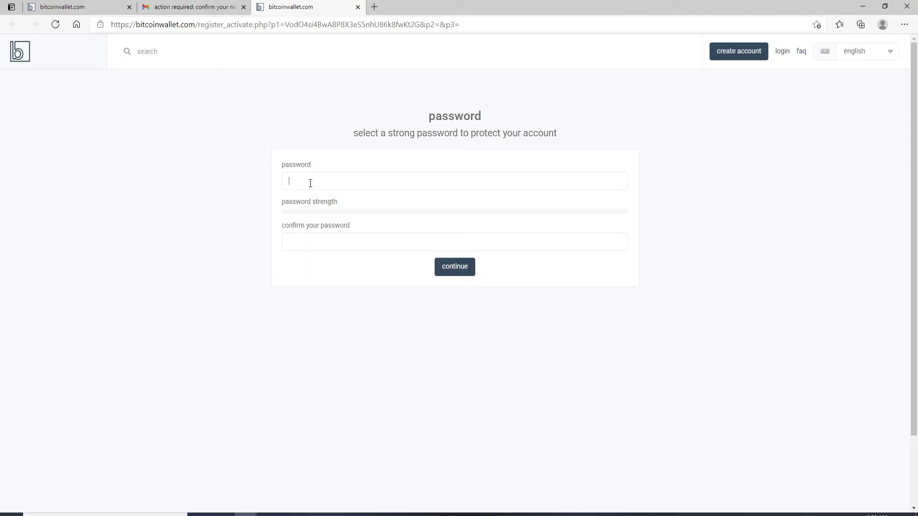
# Paste the chosen password into both password fields and continue to the dashboard
pyautogui.hotkey('ctrl', 'v')
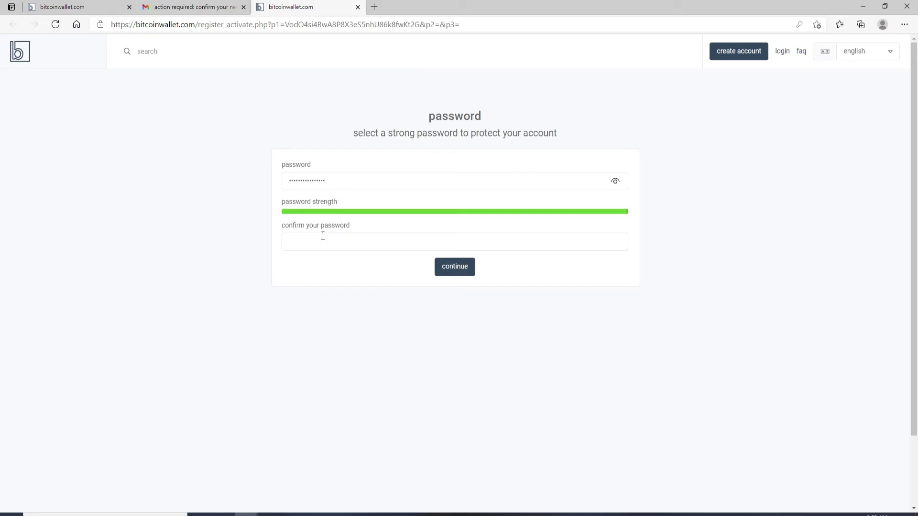
pyautogui.click(323, 242)
pyautogui.hotkey('ctrl', 'v')
pyautogui.click(459, 269)
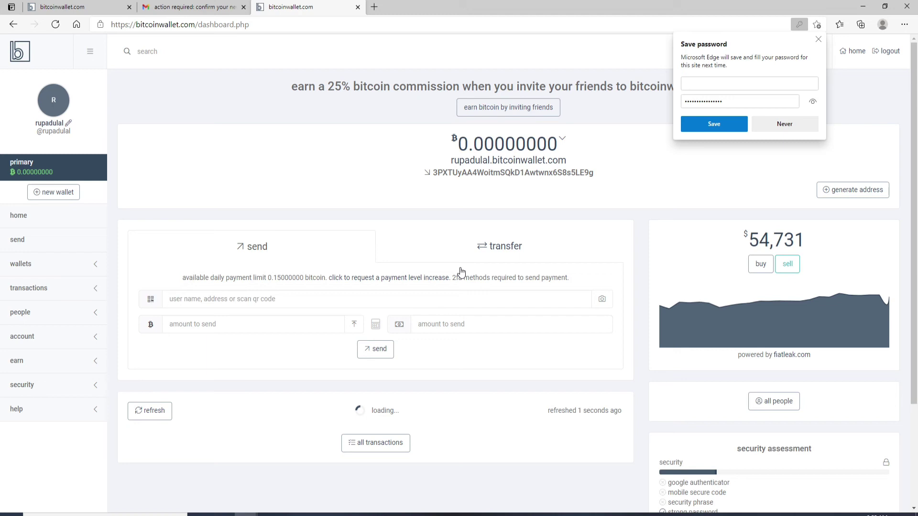
# Decline Edge's Save password offer with Never, leaving the zero-balance wallet dashboard shown
pyautogui.click(798, 122)
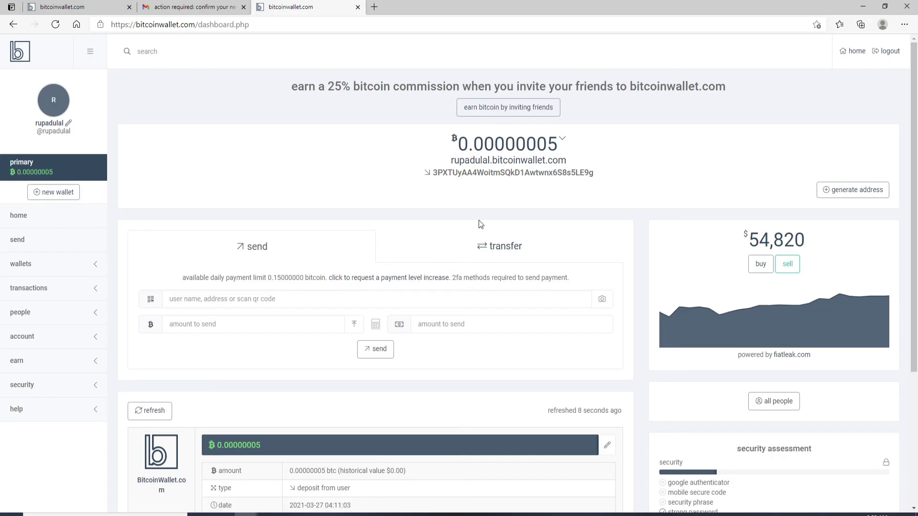
# Minimize the Edge window so only the Windows desktop remains visible
pyautogui.click(862, 7)
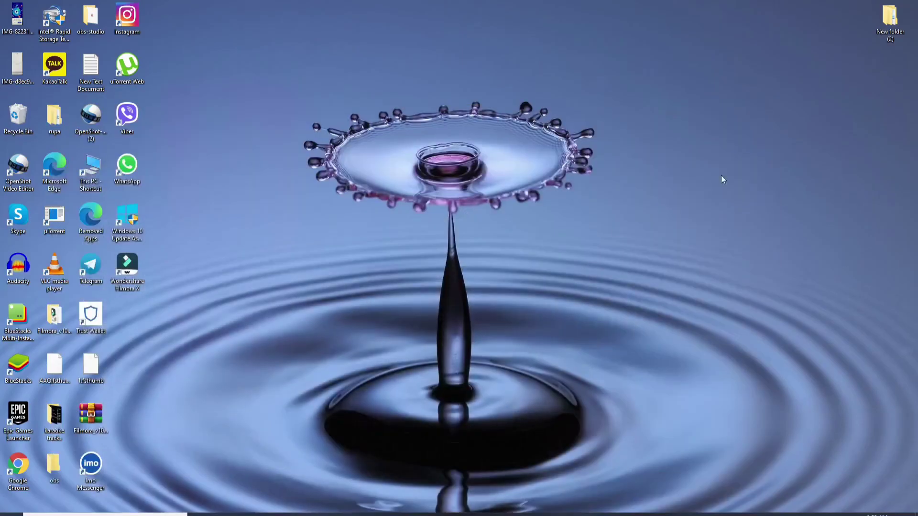